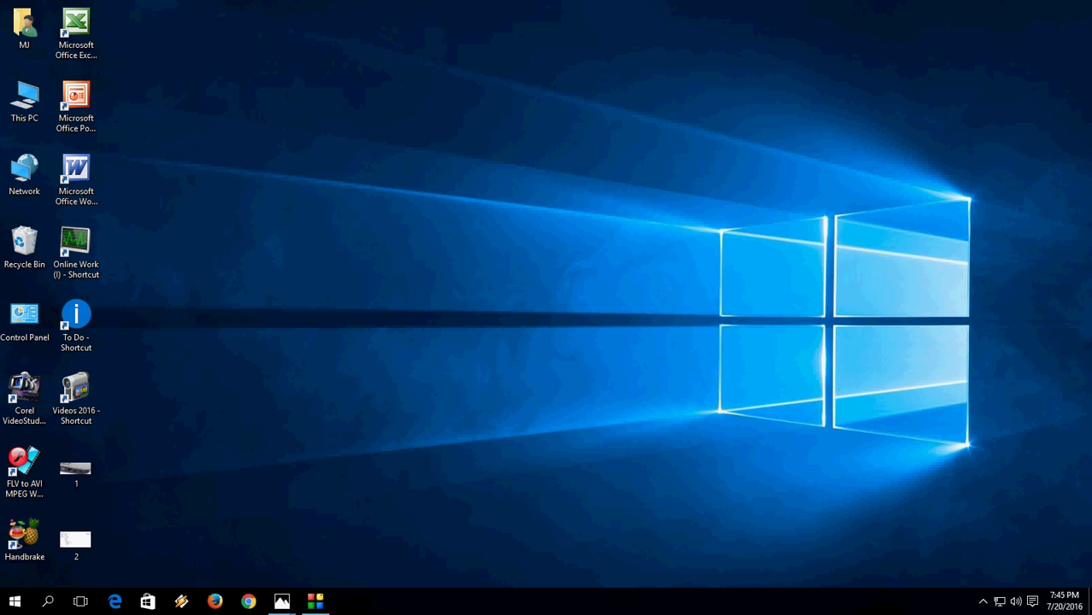
Step: Open 1.jpg in Photos to show the laptop's VGA, Ethernet, HDMI and blue USB 3.0 ports
{"action": "left_click", "coordinate": [209, 559]}
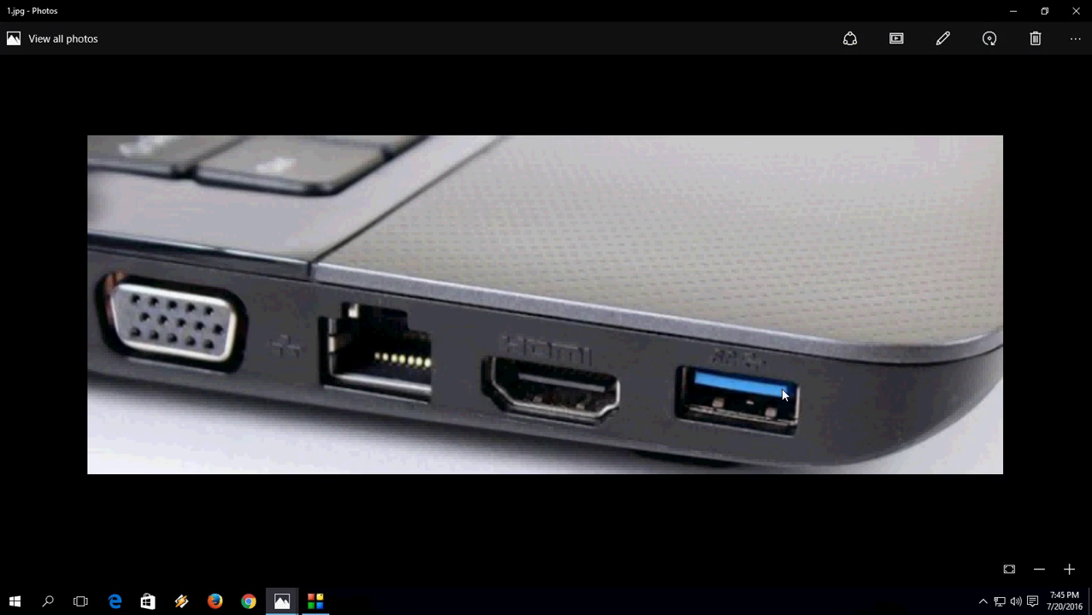
Step: Close 1.jpg, preview This PC's Manage option, then open 2.png showing Device Manager's USB controllers
{"action": "left_click", "coordinate": [1076, 11]}
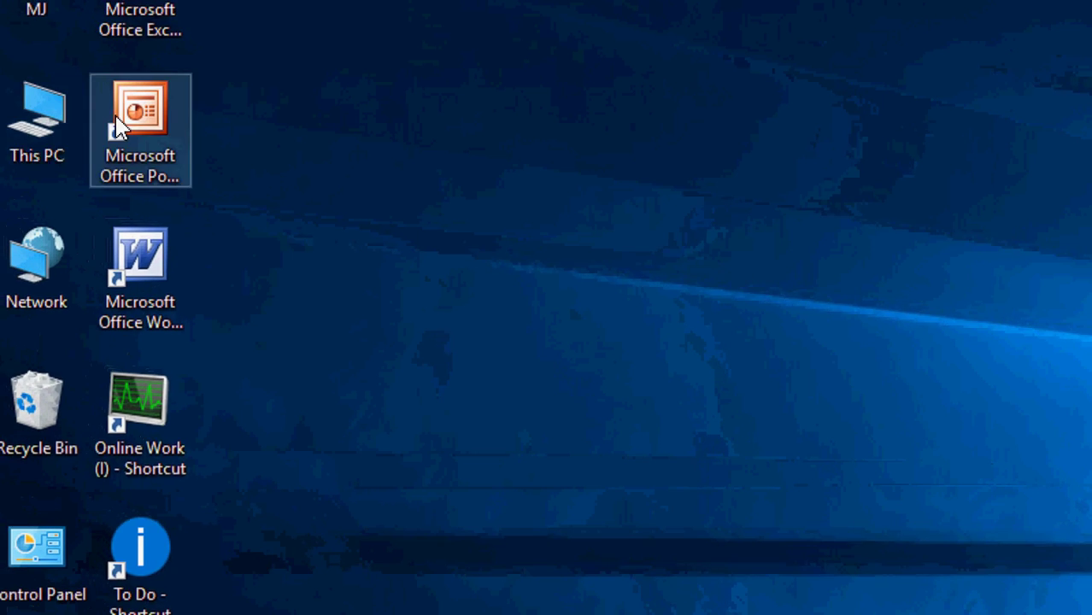
{"action": "right_click", "coordinate": [34, 145]}
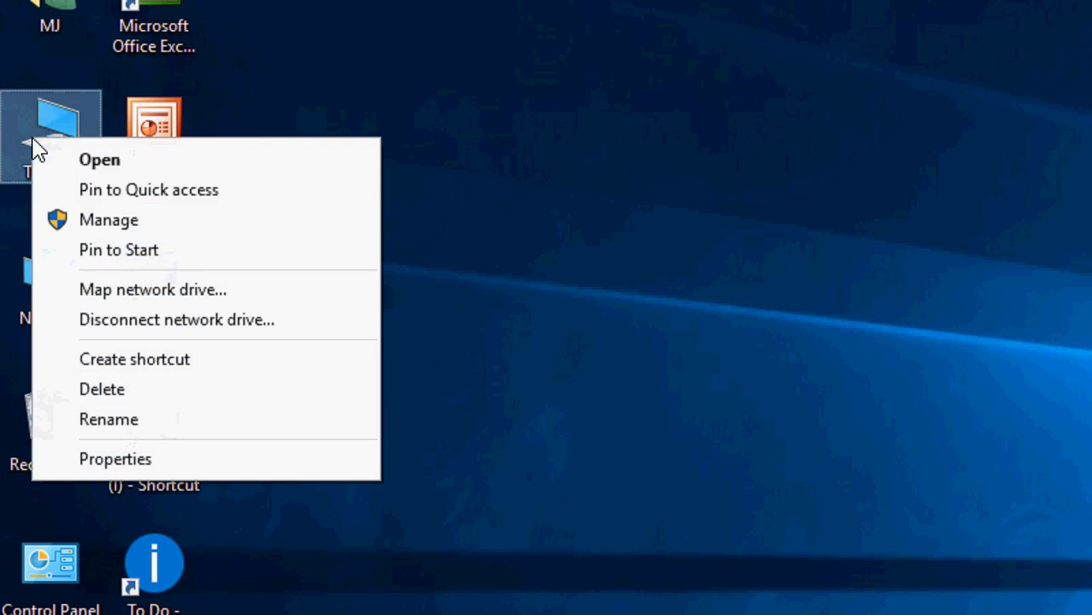
{"action": "left_click", "coordinate": [202, 220]}
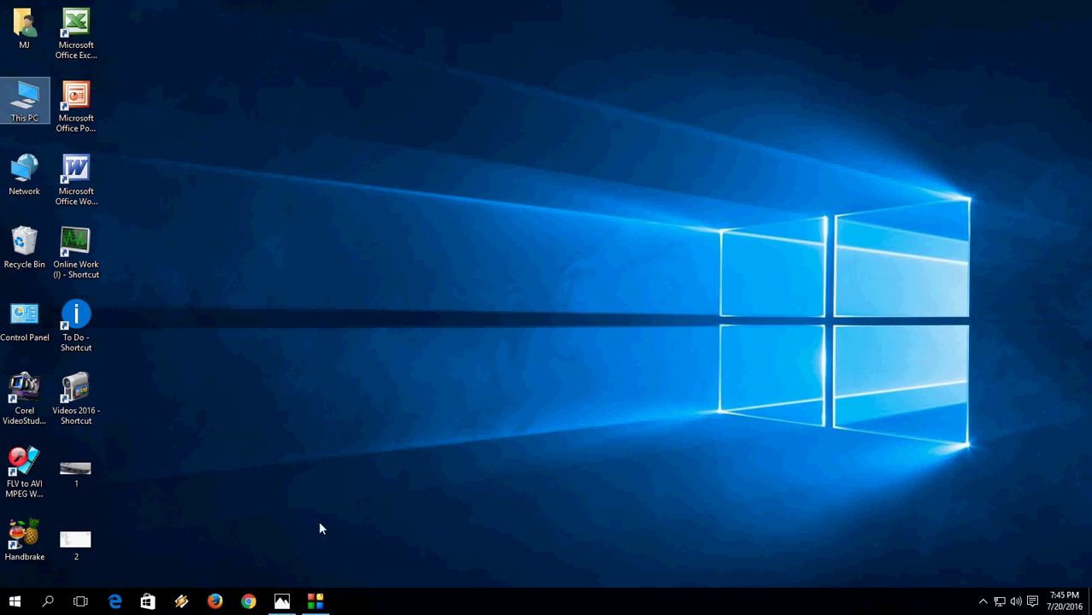
{"action": "left_click", "coordinate": [282, 601]}
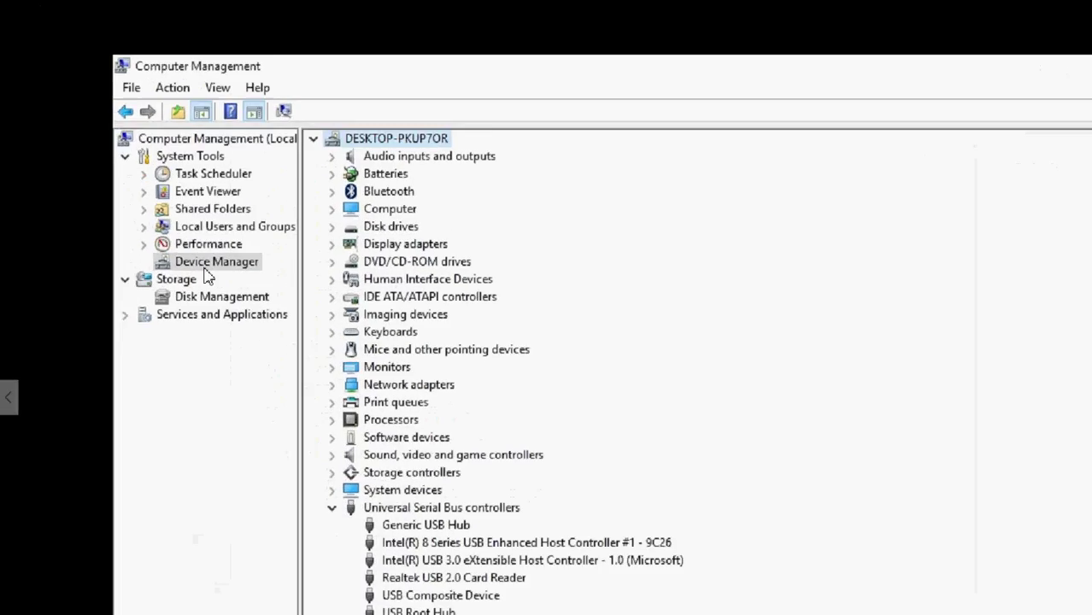